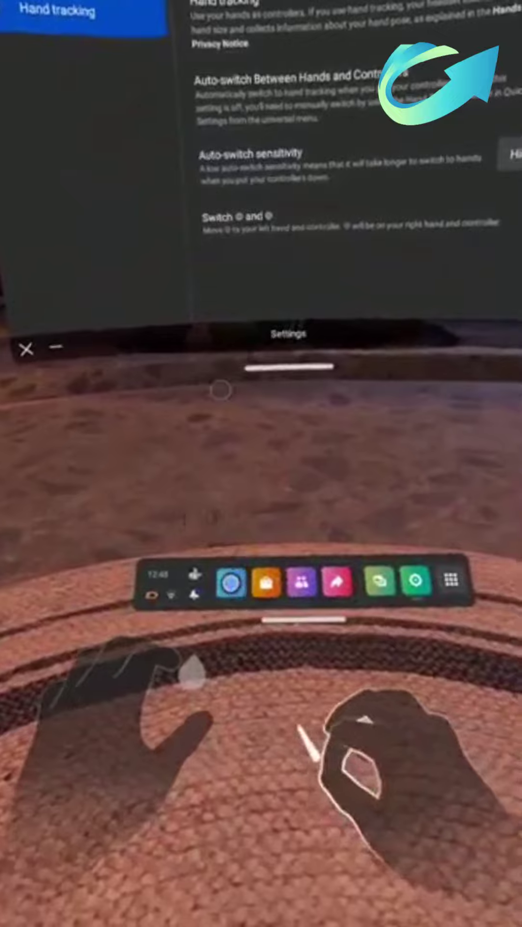
- With hand tracking on, switch from the Hands settings to the Explore store panel
{"action": "left_click", "coordinate": [230, 581]}
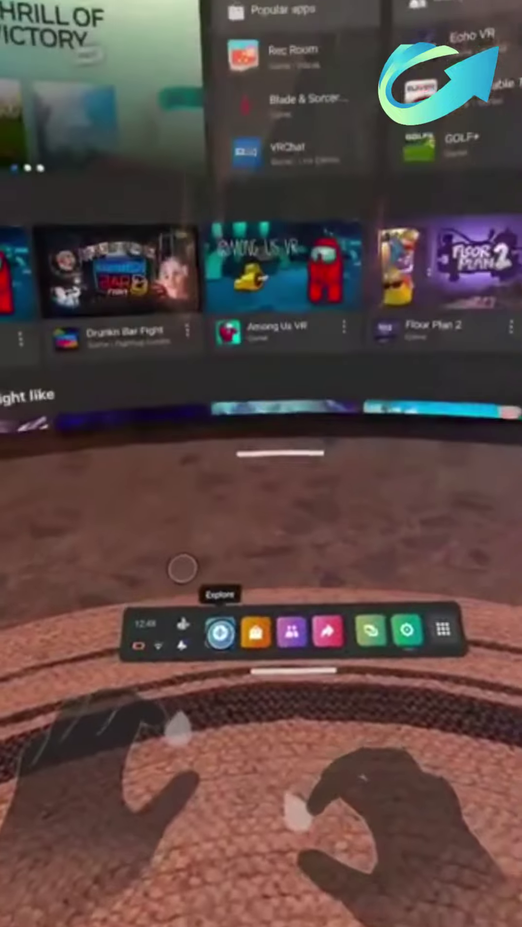